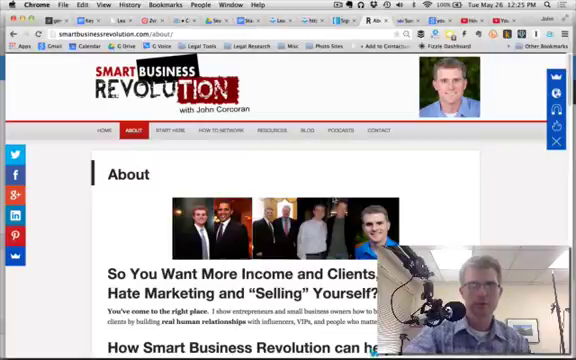
- Reload the SumoMe homepage, then return to the Smart Business Revolution About tab
left_click(345, 8)
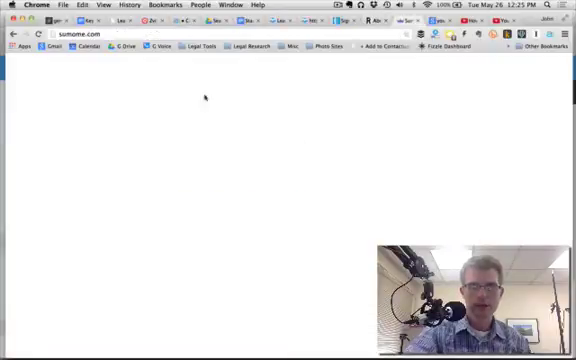
left_click(246, 131)
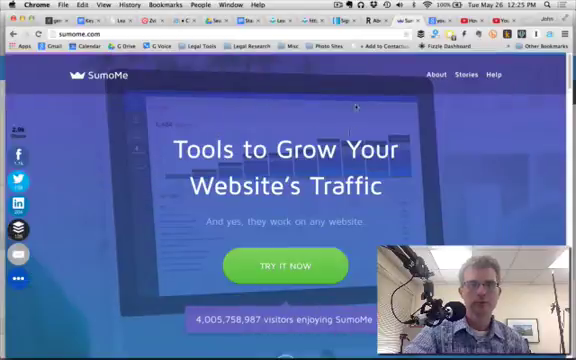
key("ctrl+Tab")
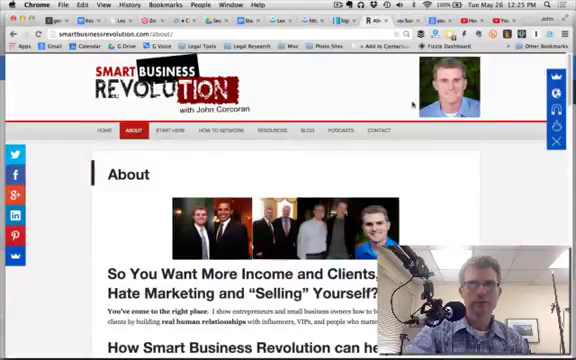
- Launch Scroll Box from the SumoMe apps panel to see its 1,574 collected emails
left_click(556, 78)
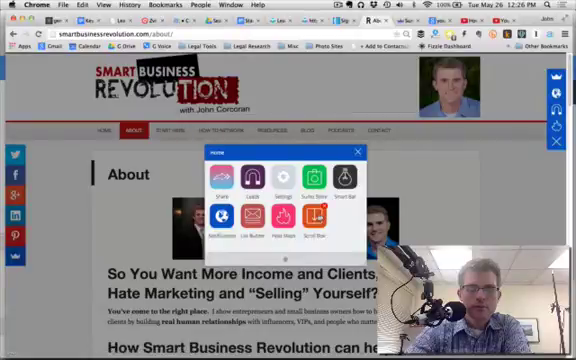
left_click(313, 218)
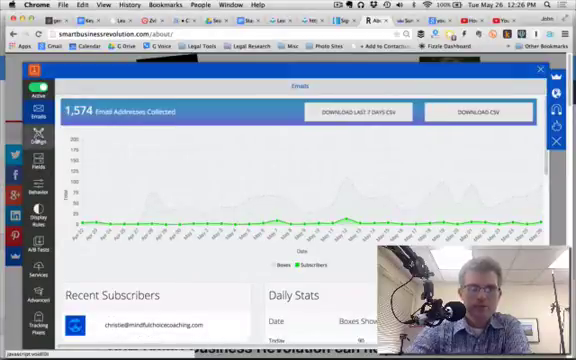
- Preview the Scroll Box email-template popup design, then close back to the apps panel
left_click(38, 136)
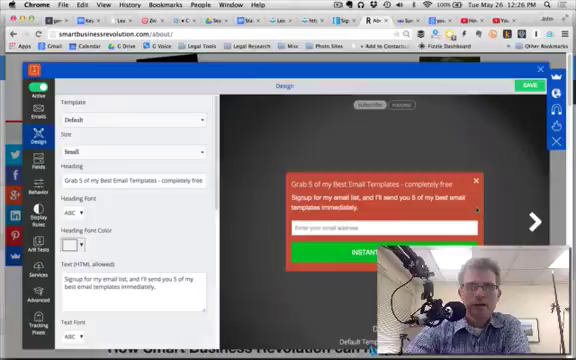
left_click(529, 85)
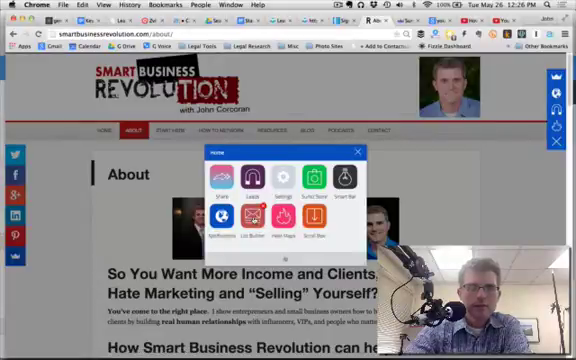
- Open List Builder (2,600 emails) and view the active Main campaign at 5.77%
left_click(253, 219)
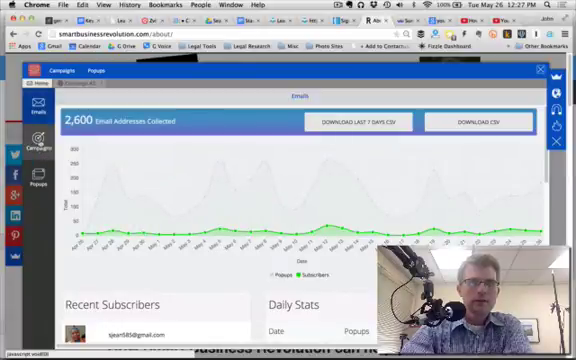
left_click(38, 140)
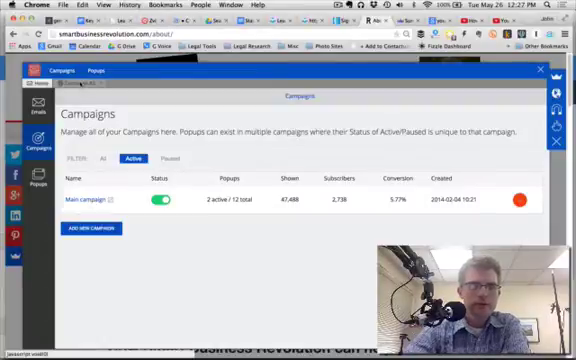
- Edit the ebook-and-woman laptop image popup from the List Builder Popups list
left_click(39, 177)
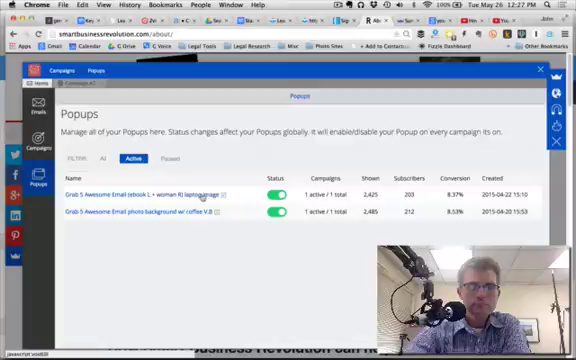
left_click(201, 195)
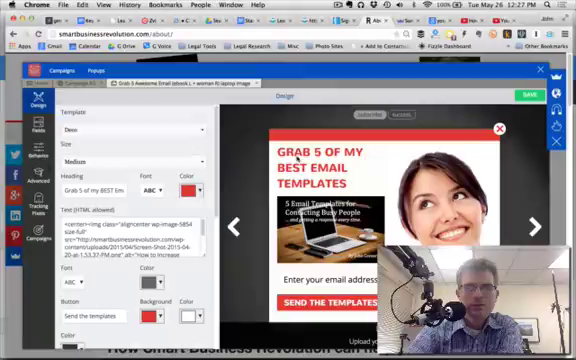
- Open the coffee photo-background popup editor, then switch back to the ebook-and-woman popup
left_click(80, 83)
left_click(96, 70)
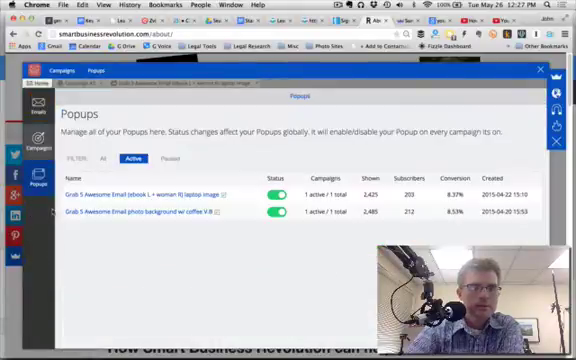
left_click(100, 212)
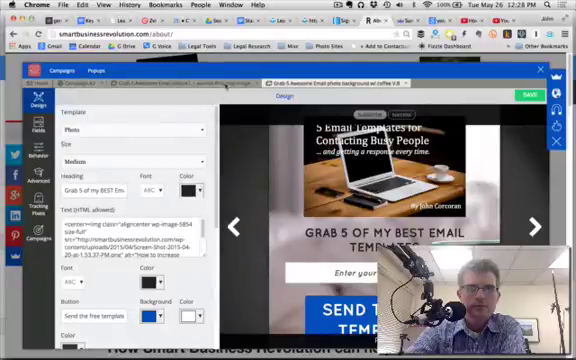
left_click(180, 83)
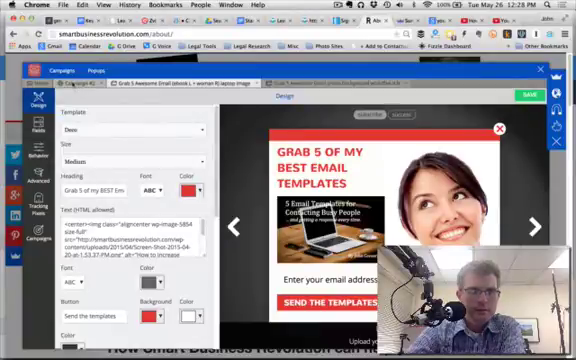
- Filter the List Builder Popups list to All, including paused popups and conversion rates
left_click(78, 84)
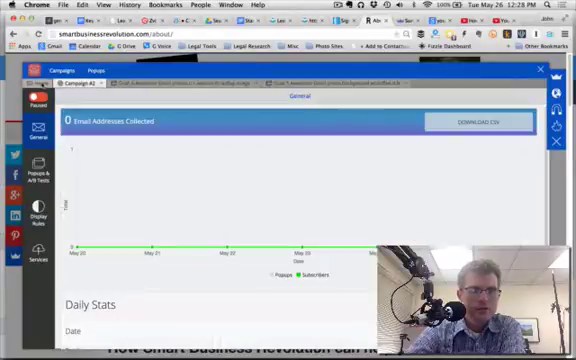
left_click(40, 82)
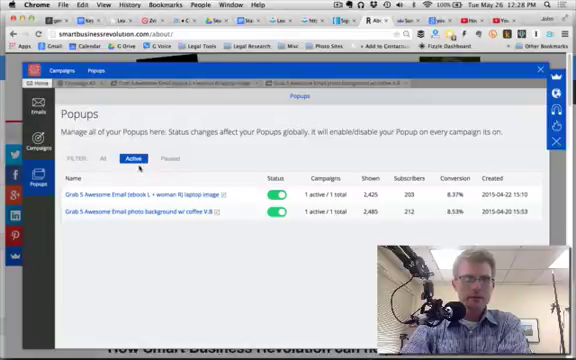
left_click(103, 158)
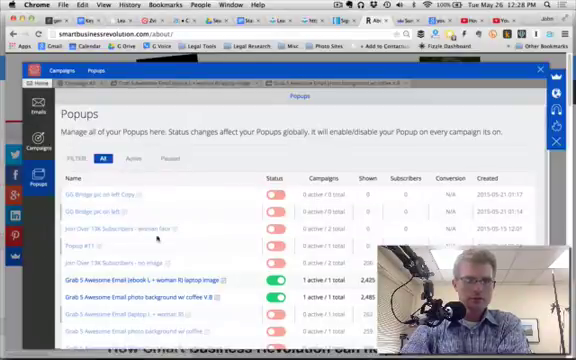
scroll(160, 245, "down", 2)
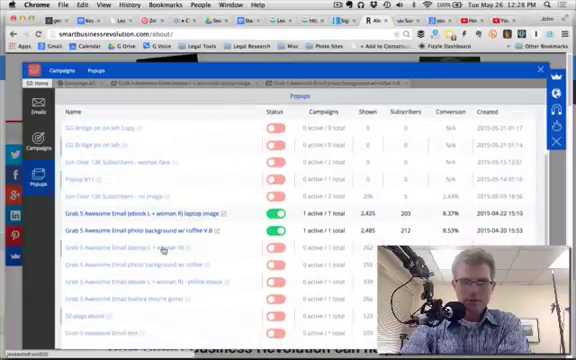
scroll(162, 252, "down", 2)
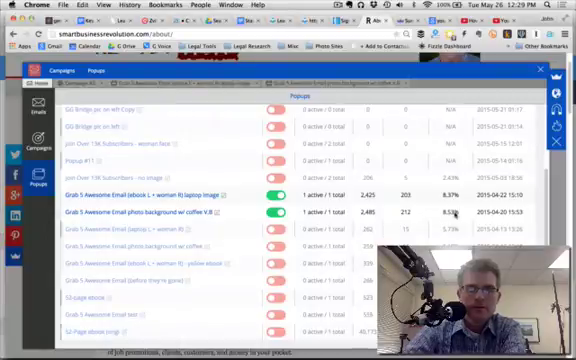
scroll(452, 213, "up", 3)
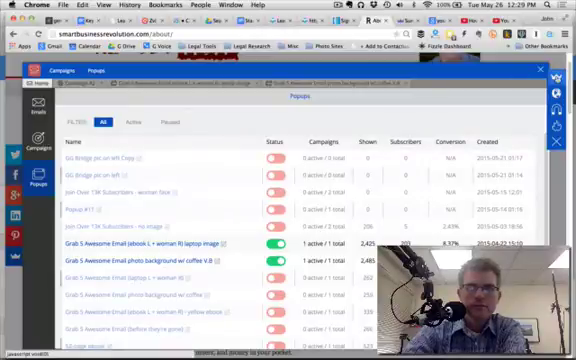
- Close the List Builder dashboard and bring back the SumoMe apps panel on the About page
left_click(541, 69)
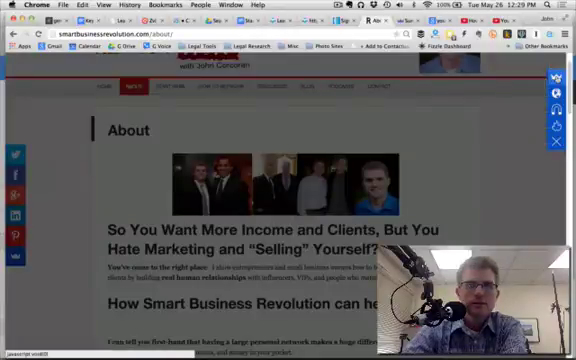
left_click(556, 76)
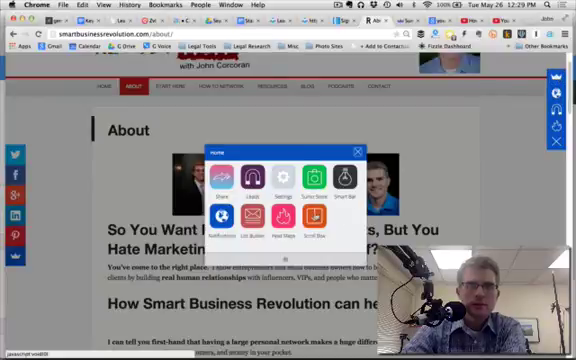